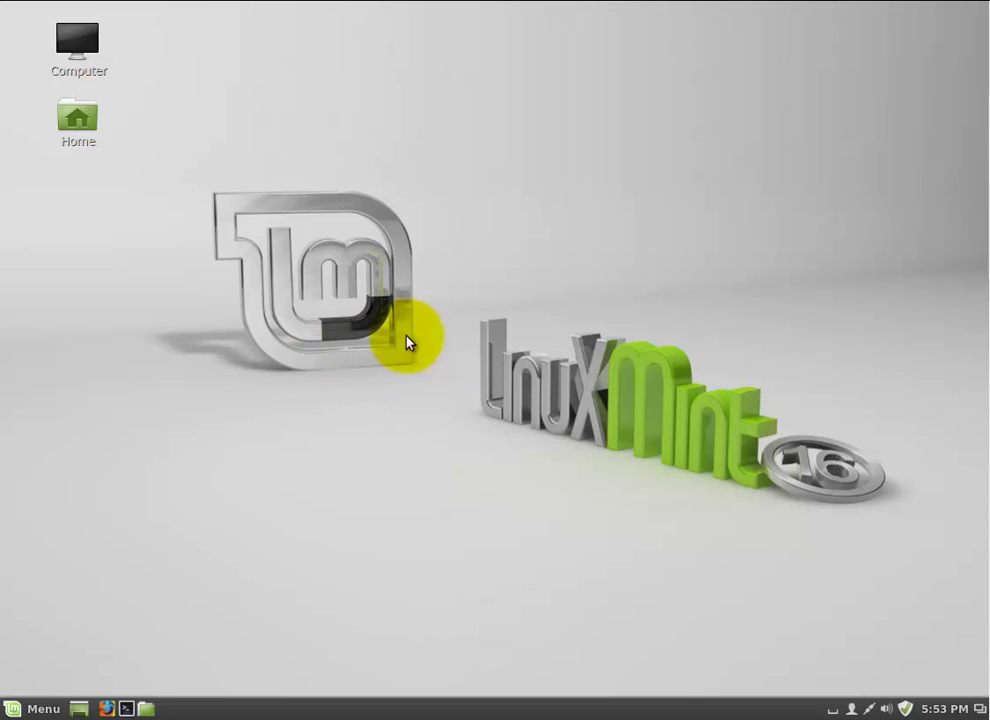
Step: Add elephant.jpg to the available wallpapers and set it as the desktop background
right_click(516, 143)
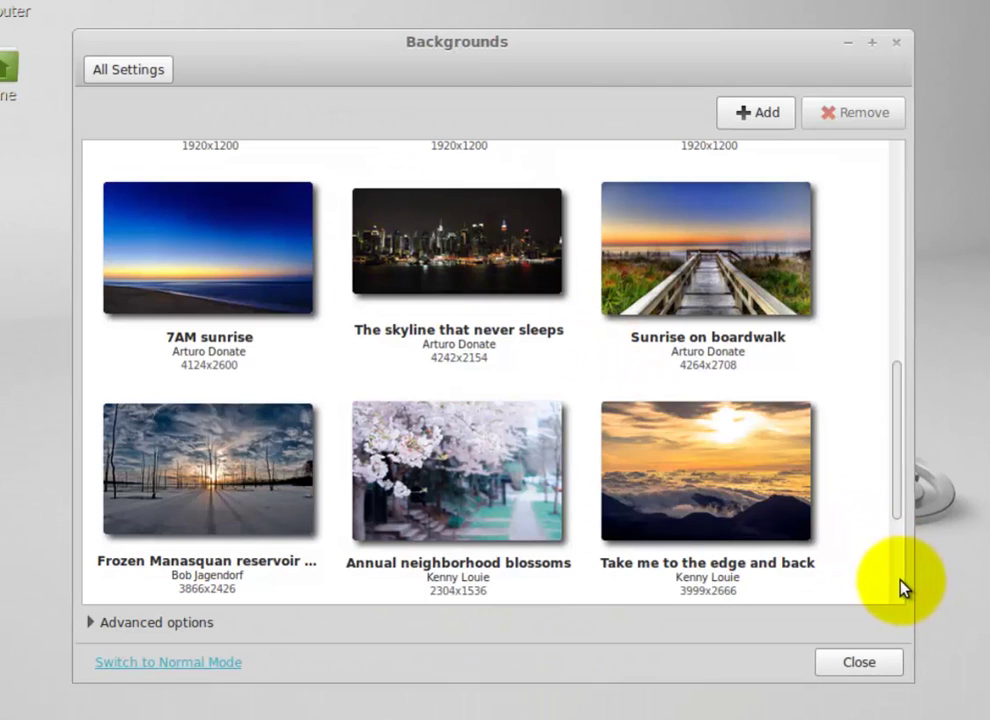
click(898, 587)
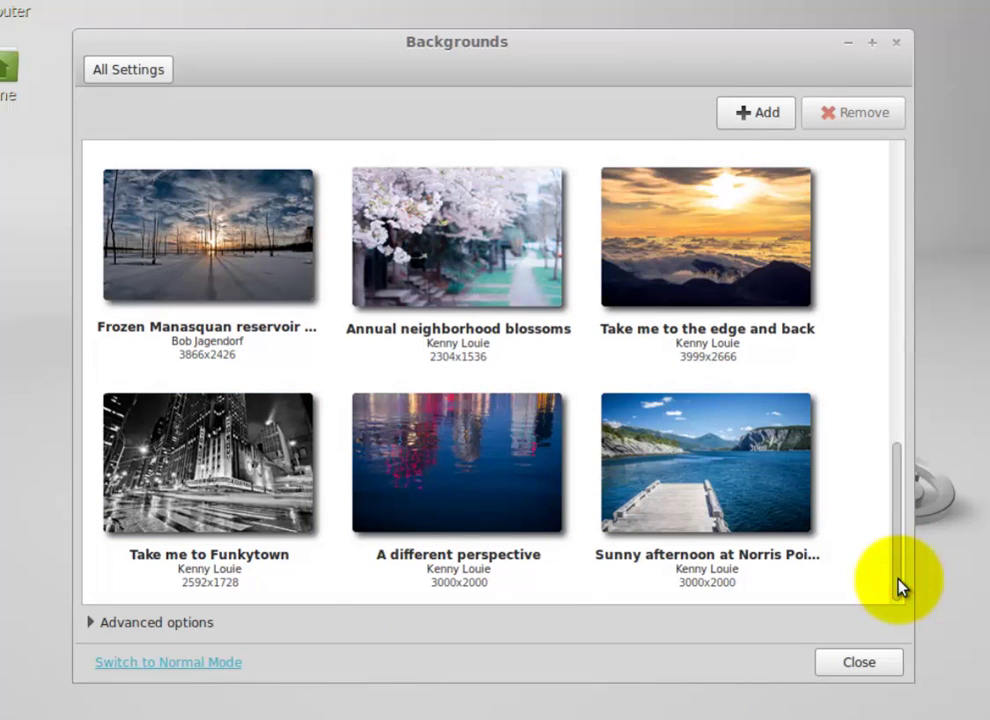
click(745, 113)
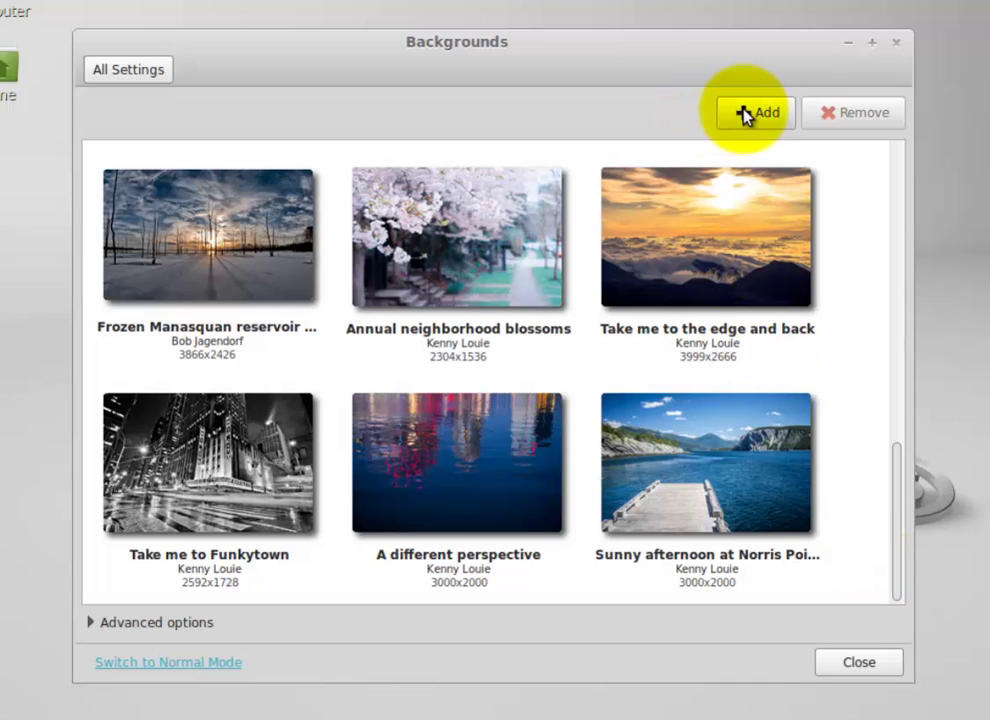
click(745, 113)
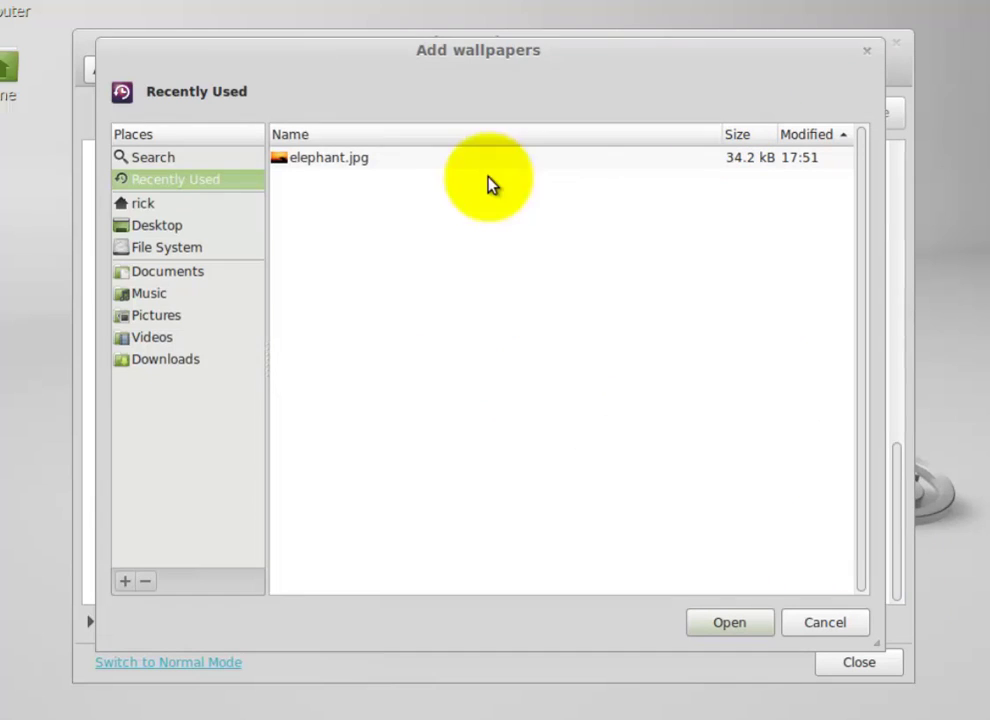
double_click(342, 168)
click(256, 494)
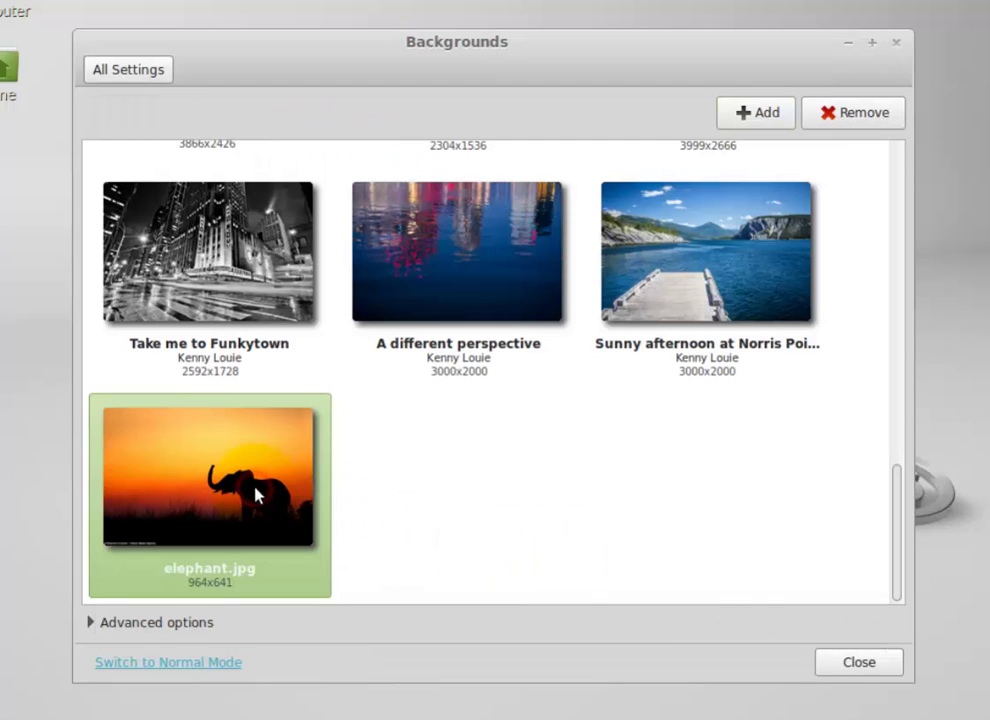
click(850, 664)
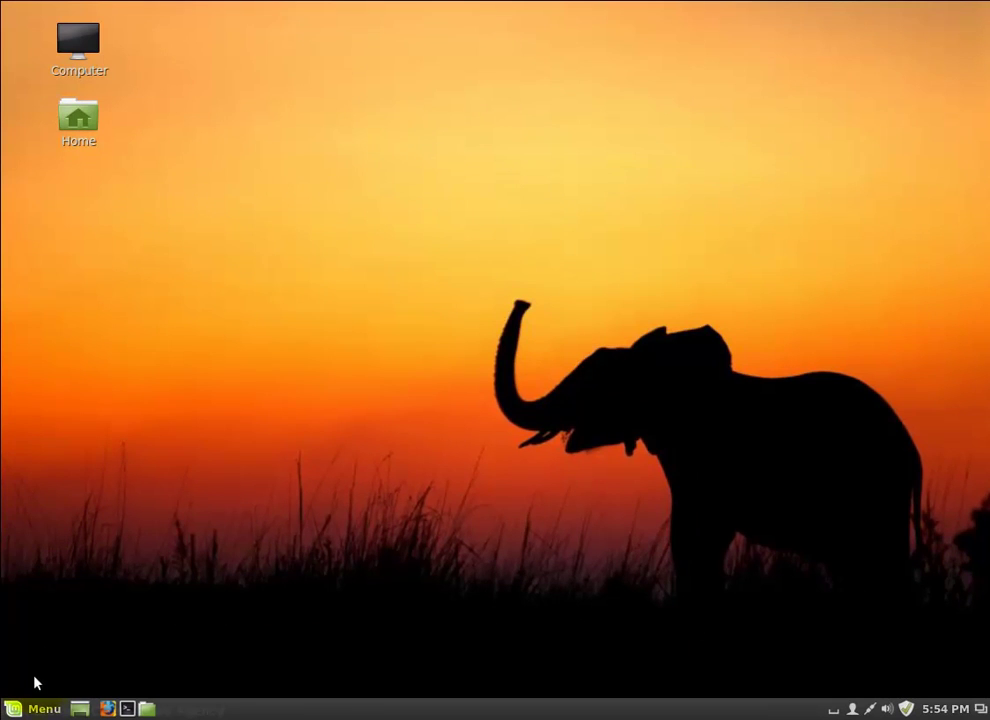
Step: Open Software Manager from the administration applications, authenticating with the administrator password
click(34, 709)
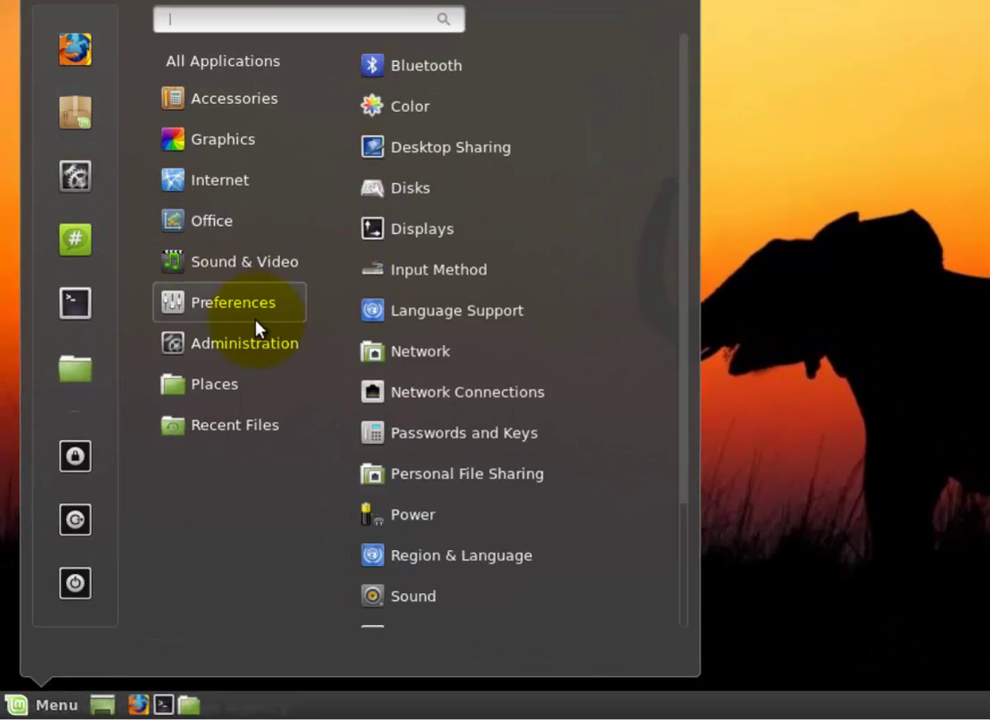
mouse_move(256, 340)
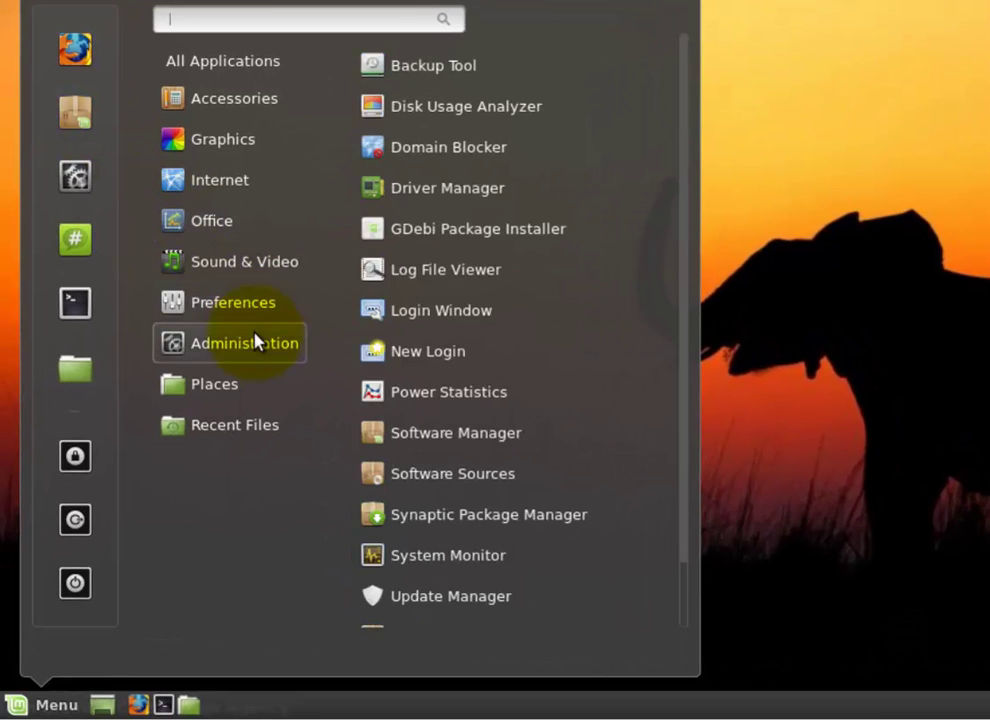
click(485, 440)
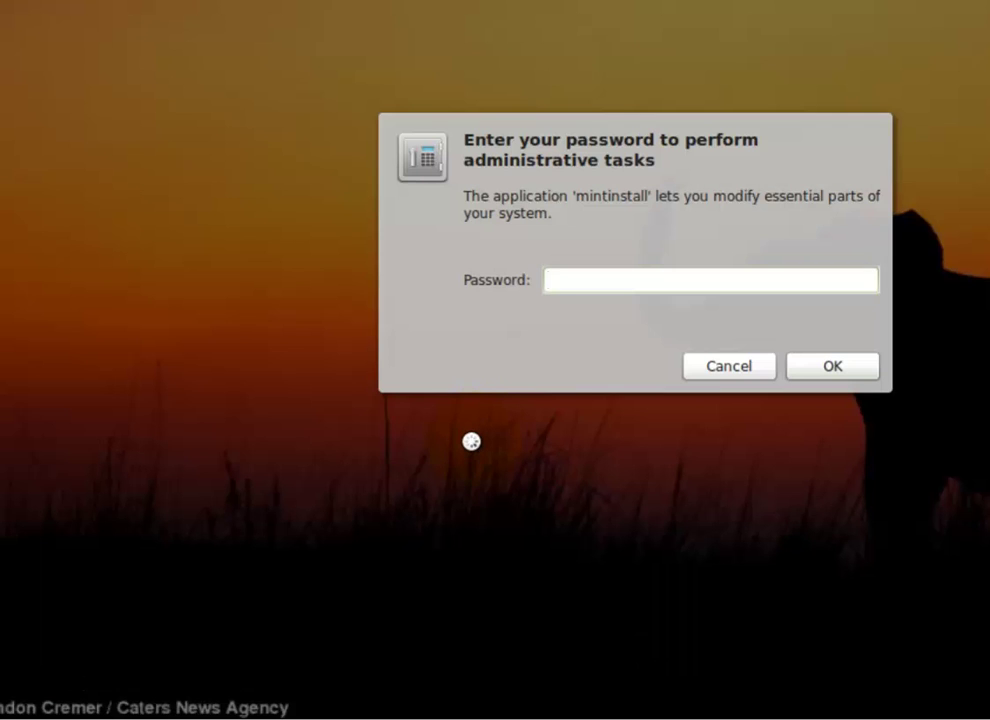
text(****)
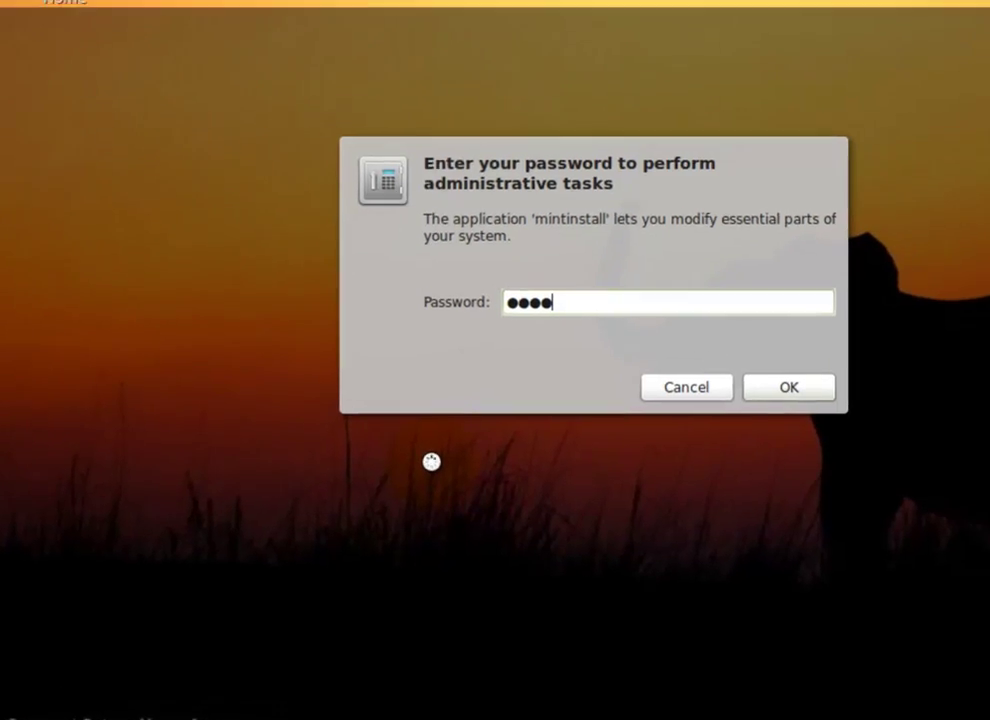
key(Return)
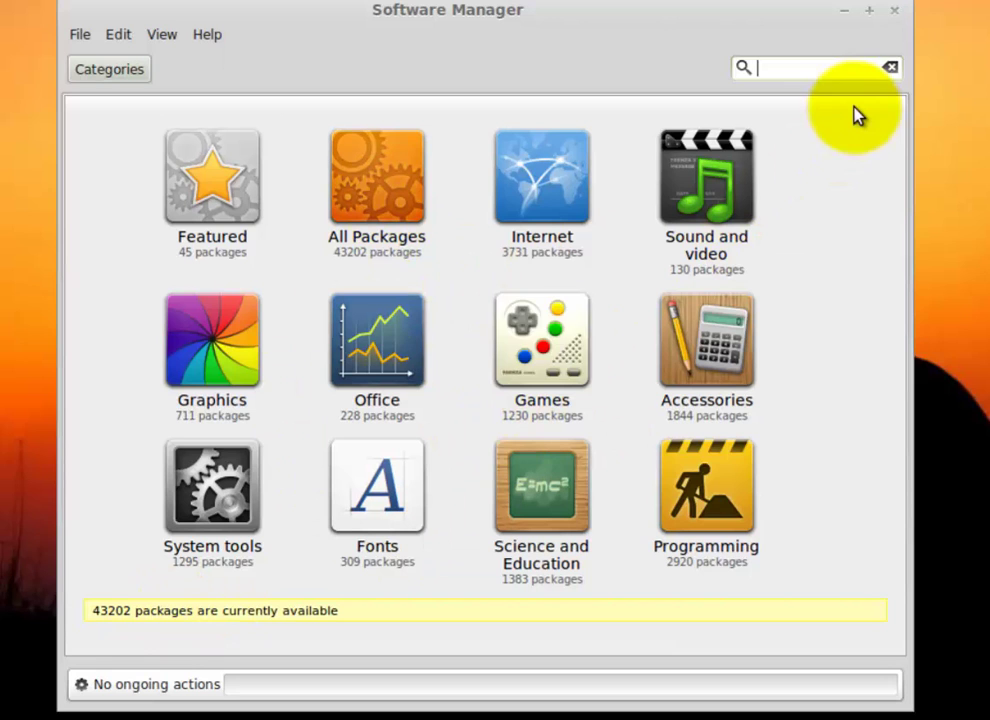
Step: Search the available packages for aisleriot and install the solitaire card game collection
click(806, 69)
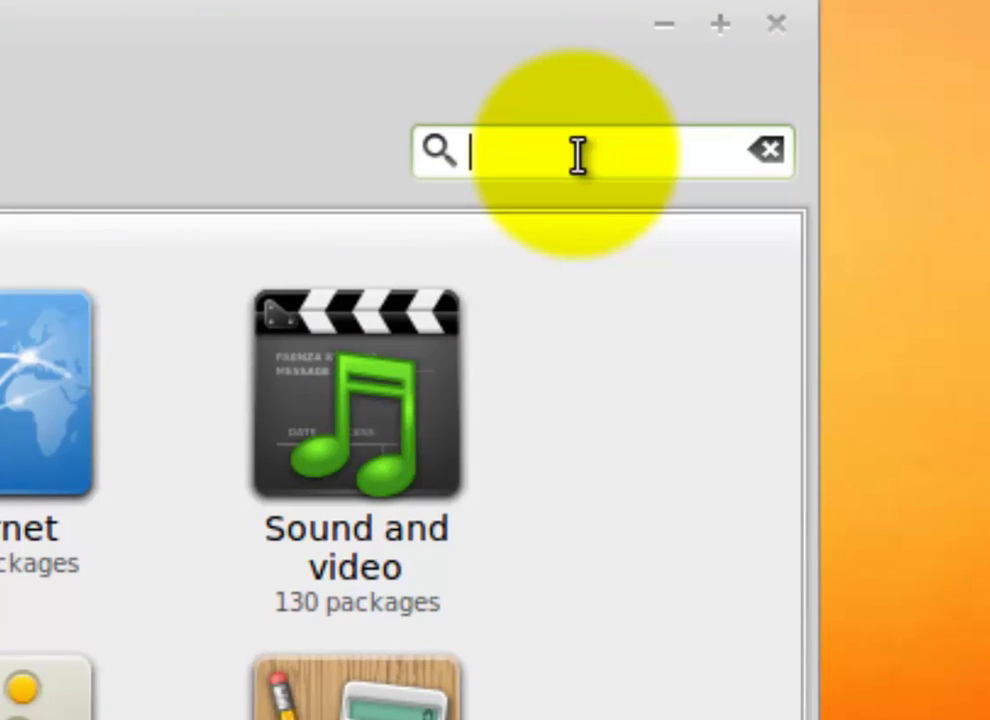
text(aisler)
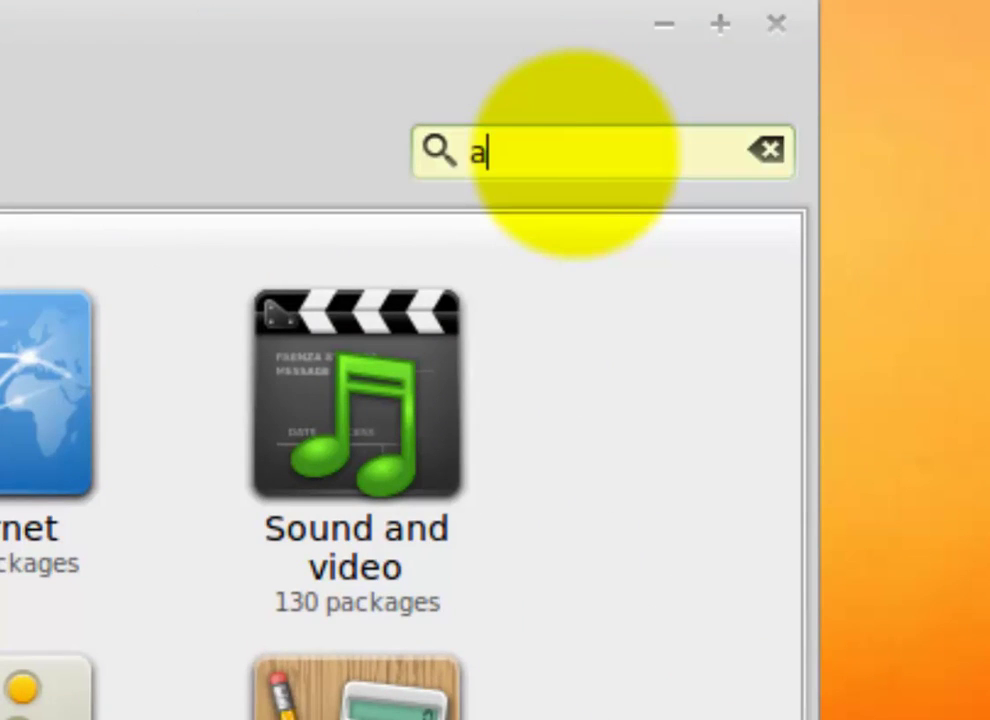
text(iot)
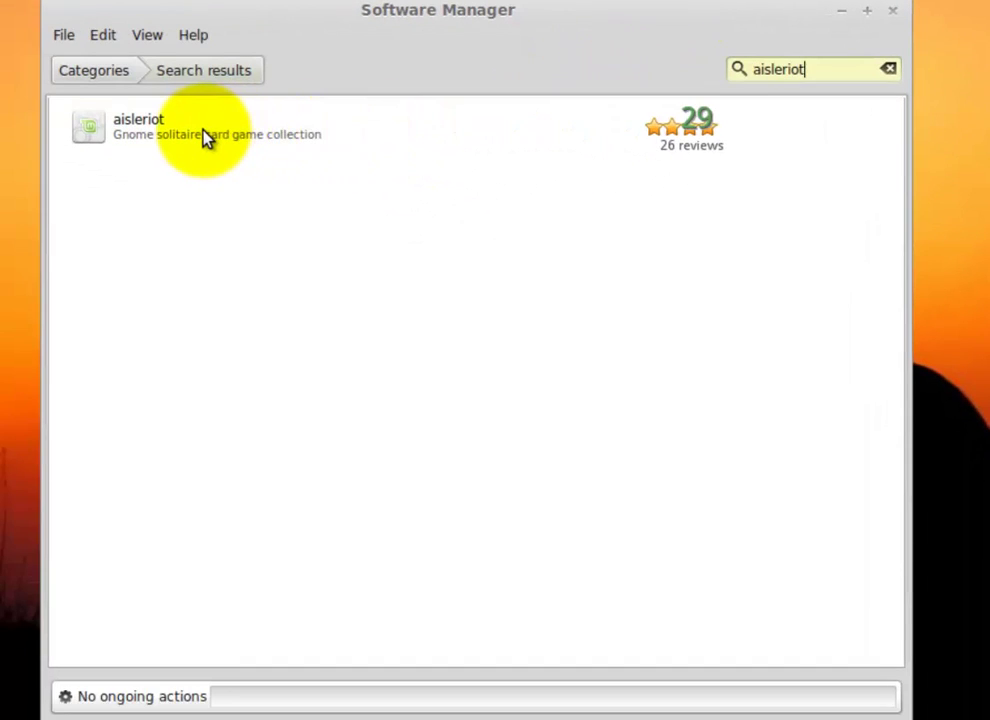
click(203, 137)
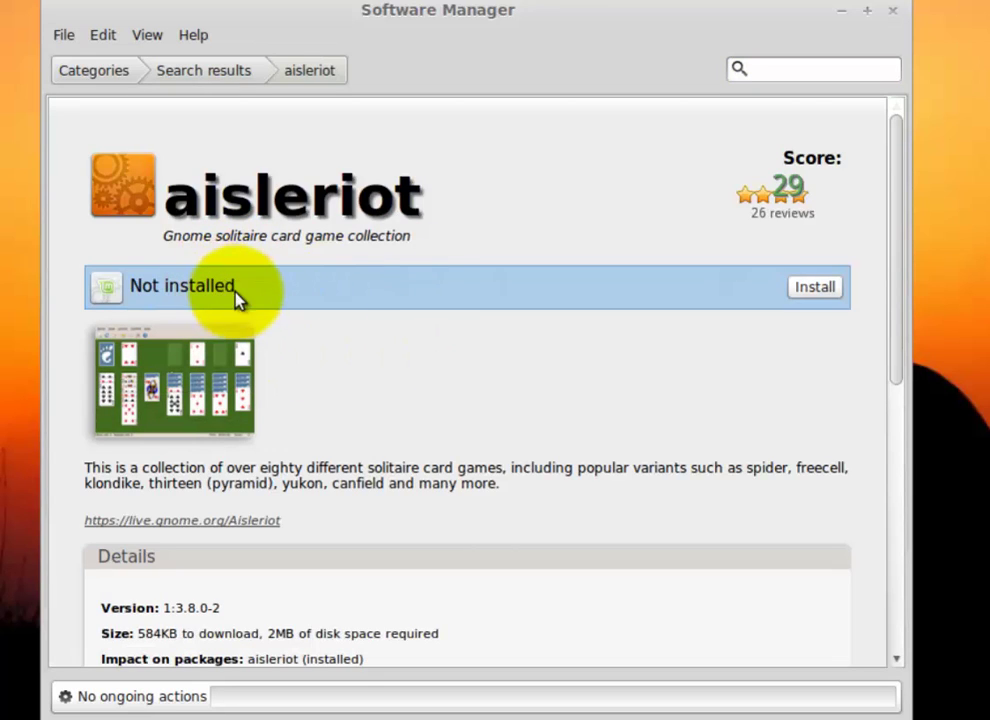
click(818, 289)
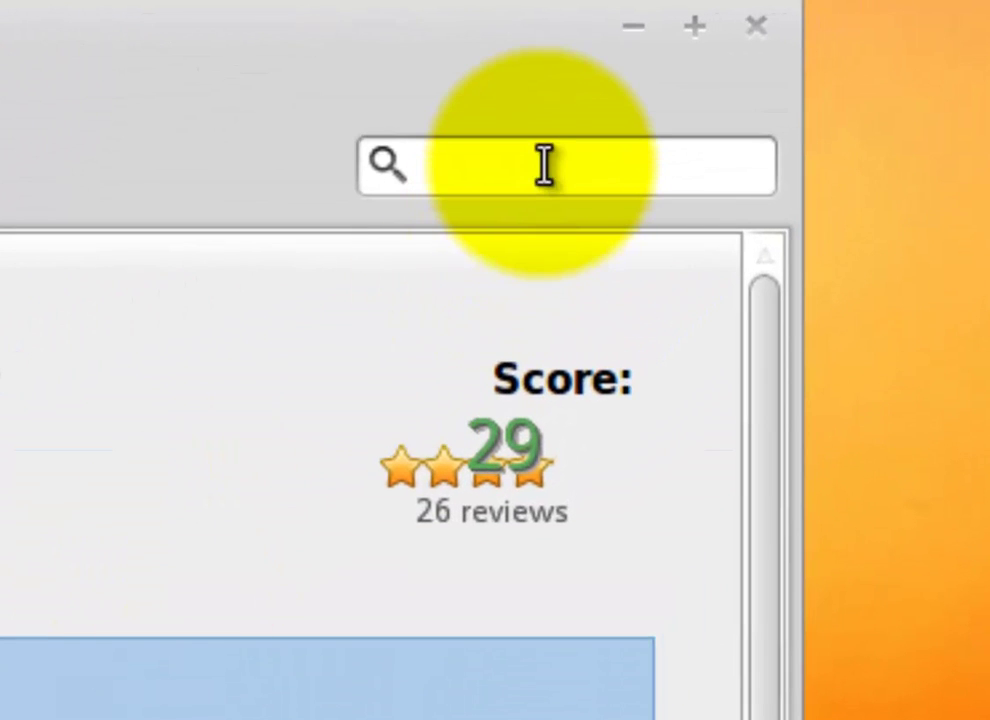
Step: Search for "gnome-game" and install the gnome-games package
click(726, 97)
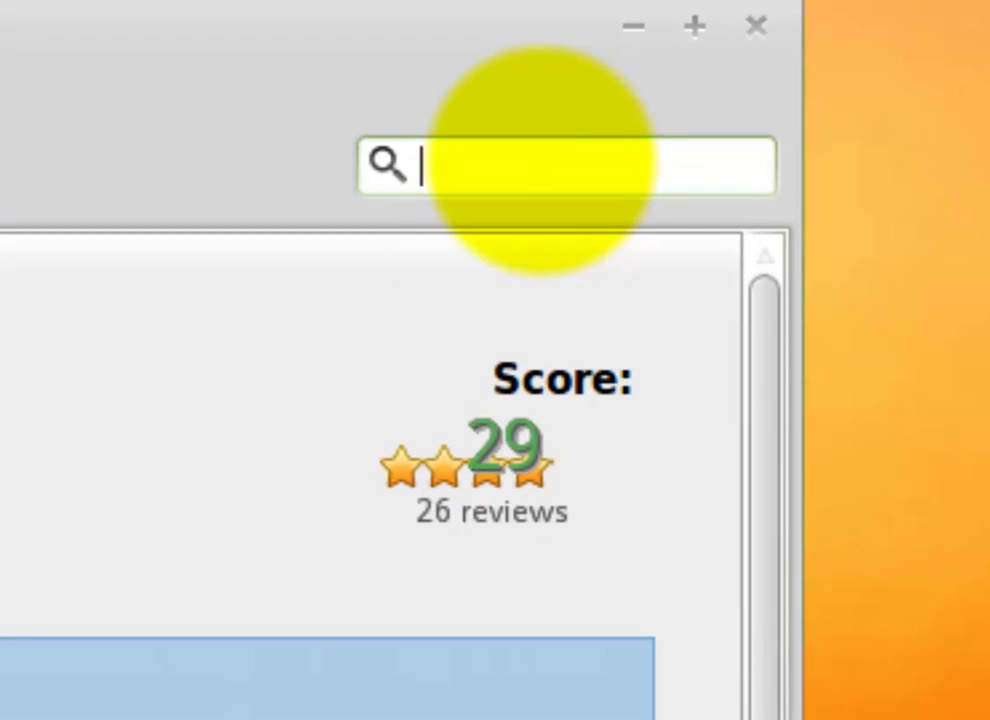
text(gnome)
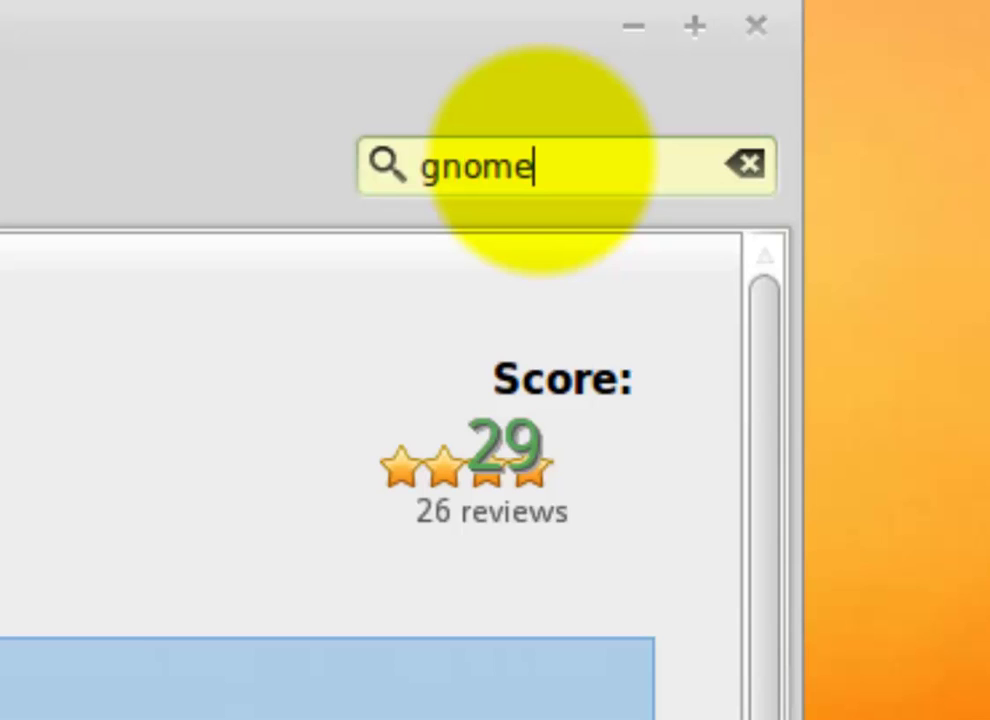
text(-game)
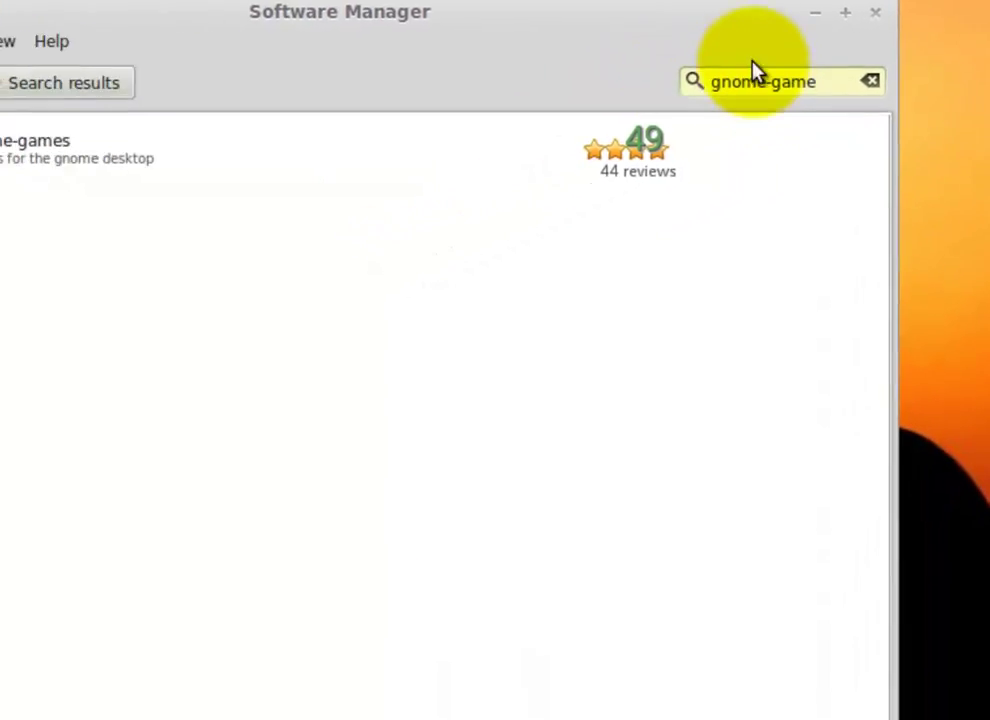
click(510, 150)
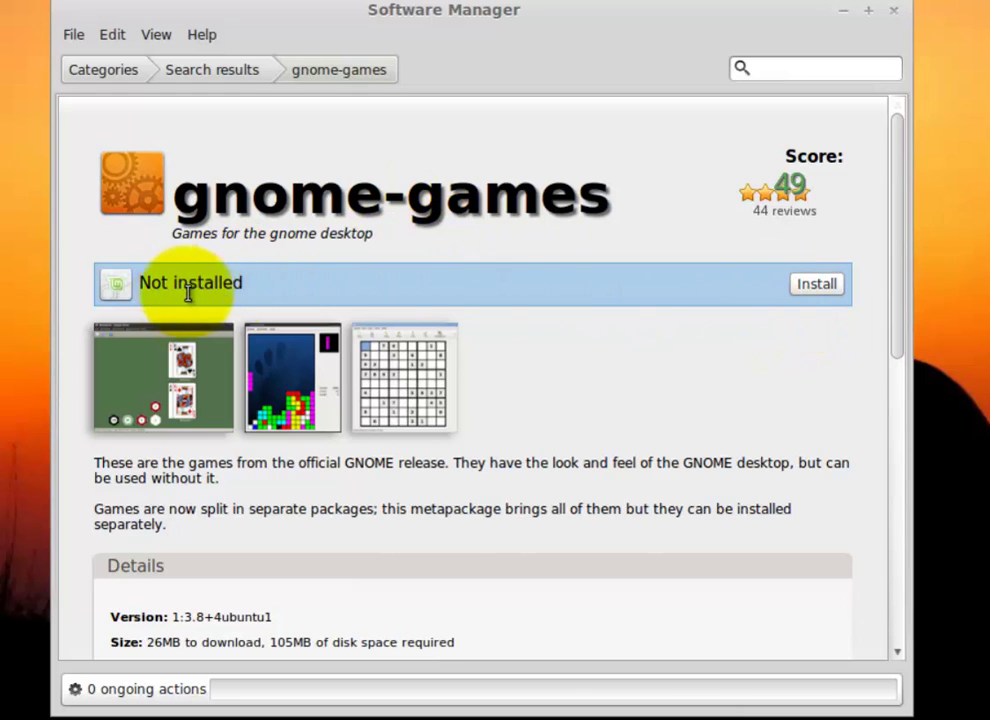
click(817, 297)
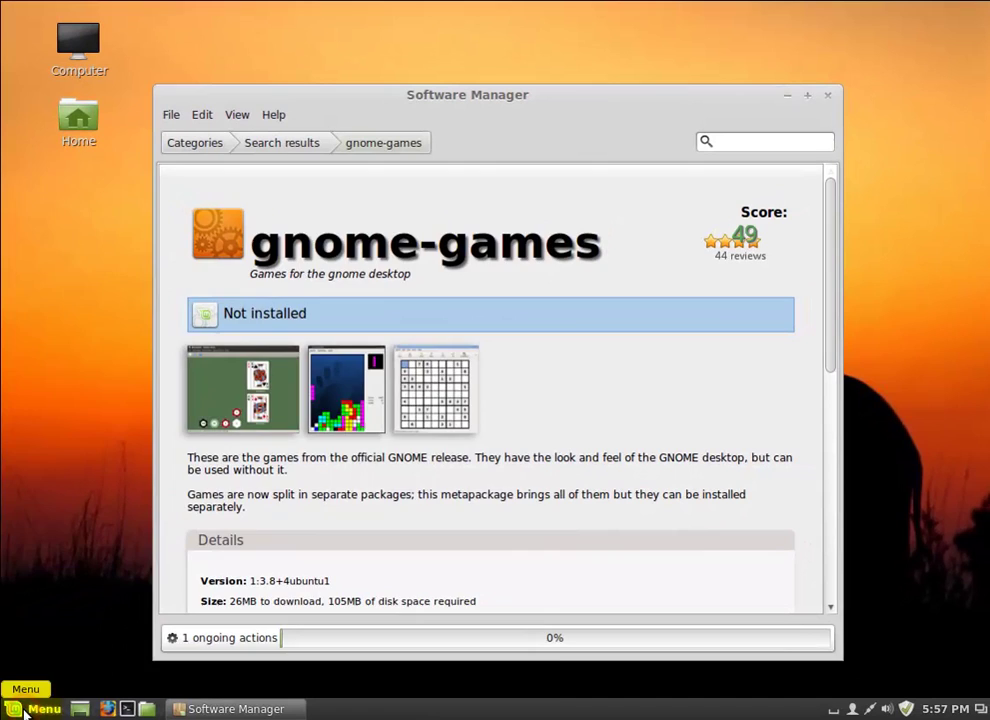
Step: Launch AisleRiot Solitaire from the installed games
click(24, 710)
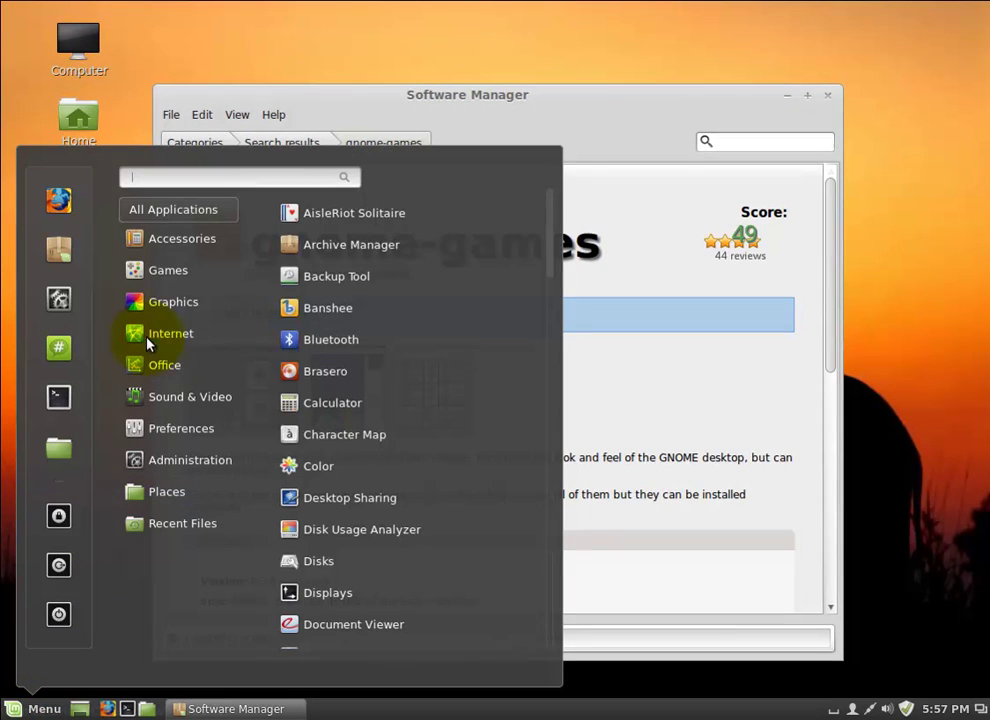
mouse_move(158, 272)
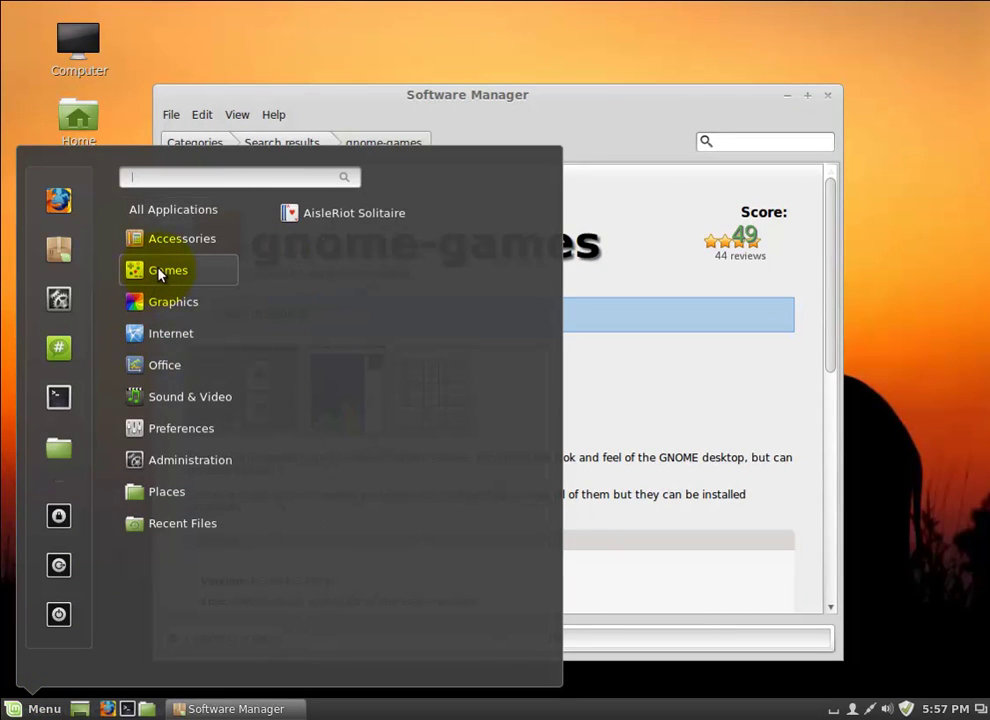
click(353, 214)
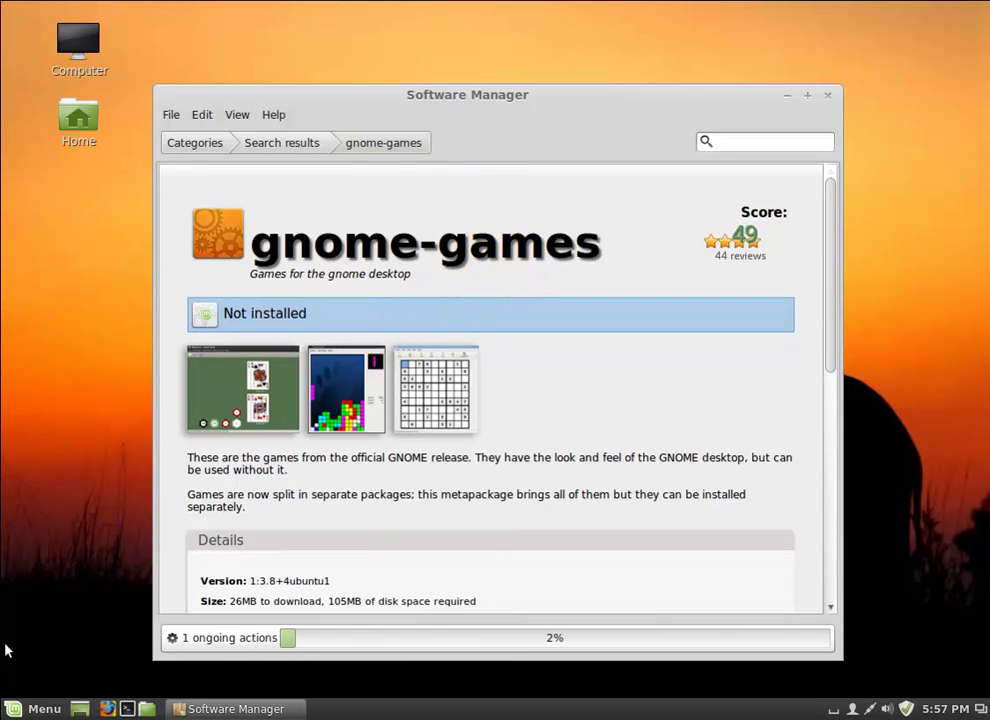
click(27, 712)
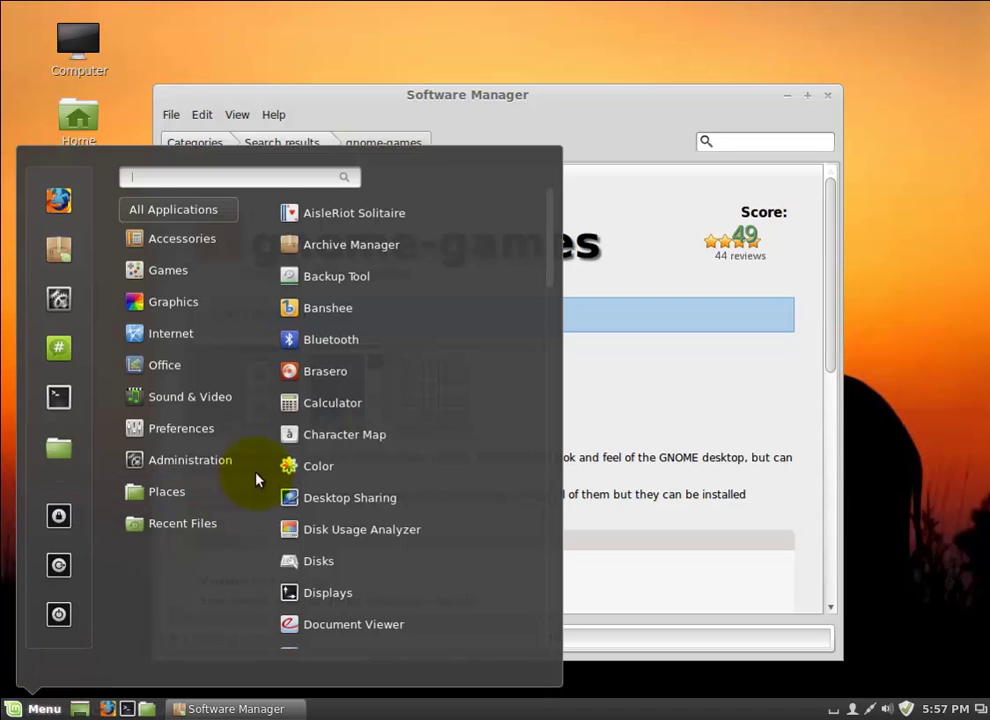
mouse_move(167, 336)
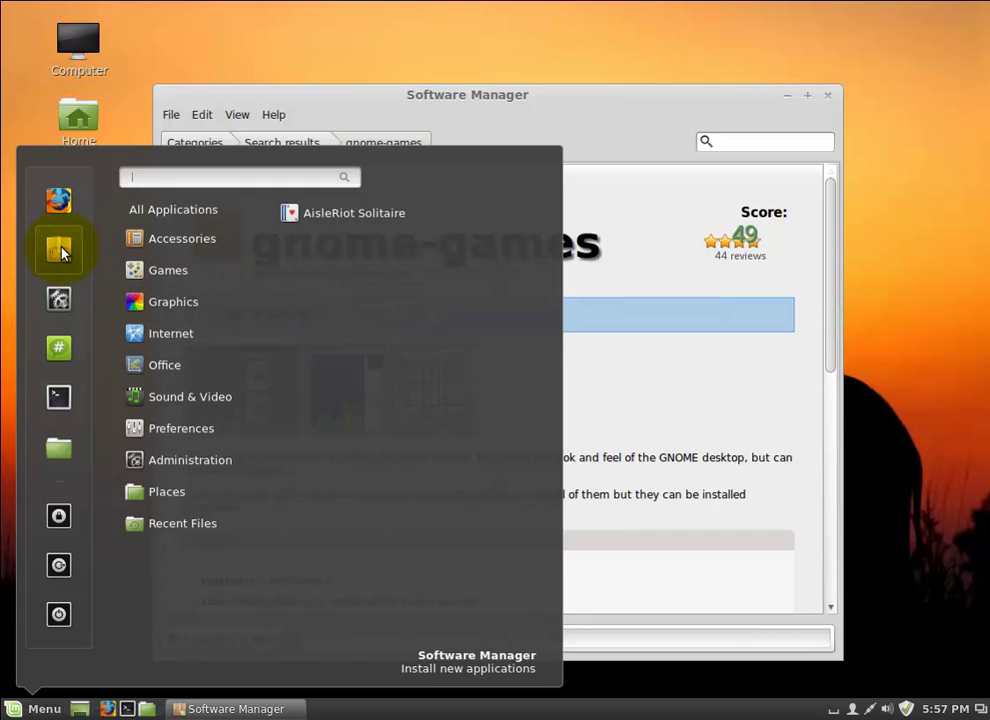
Step: Search Software Manager for pidgin, open the messaging client's package page and remove the package
click(759, 140)
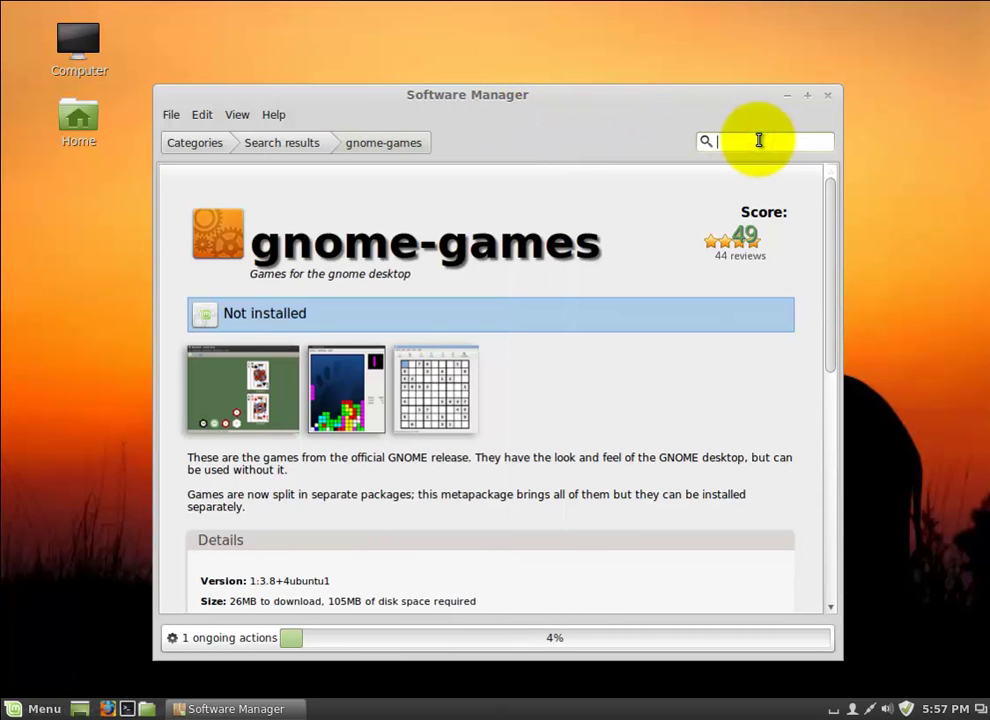
text(pi)
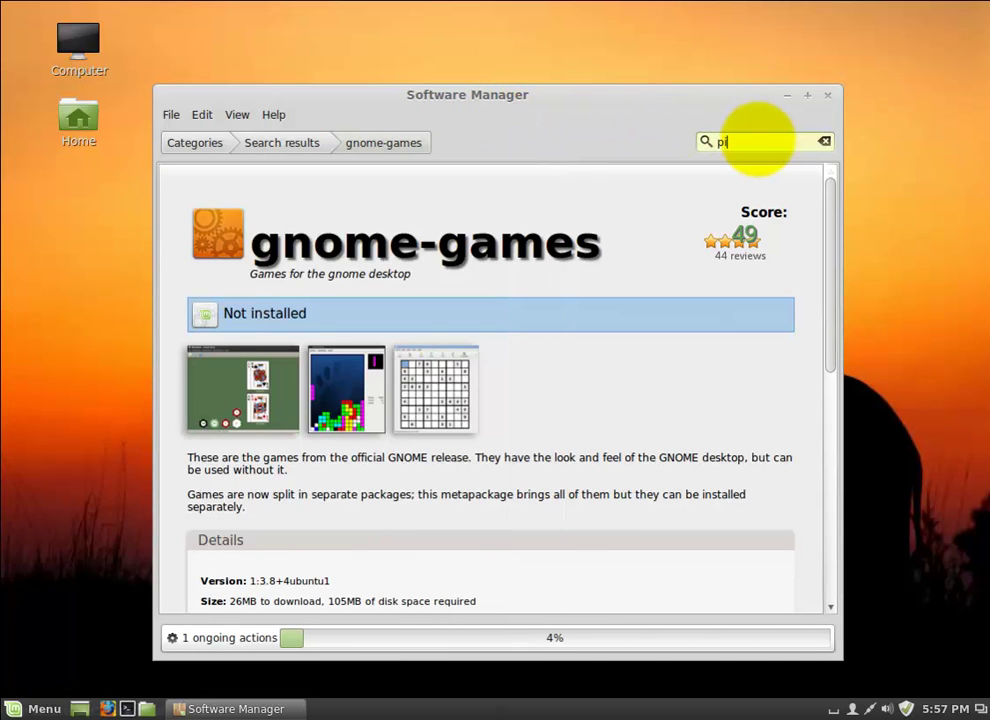
text(dgin)
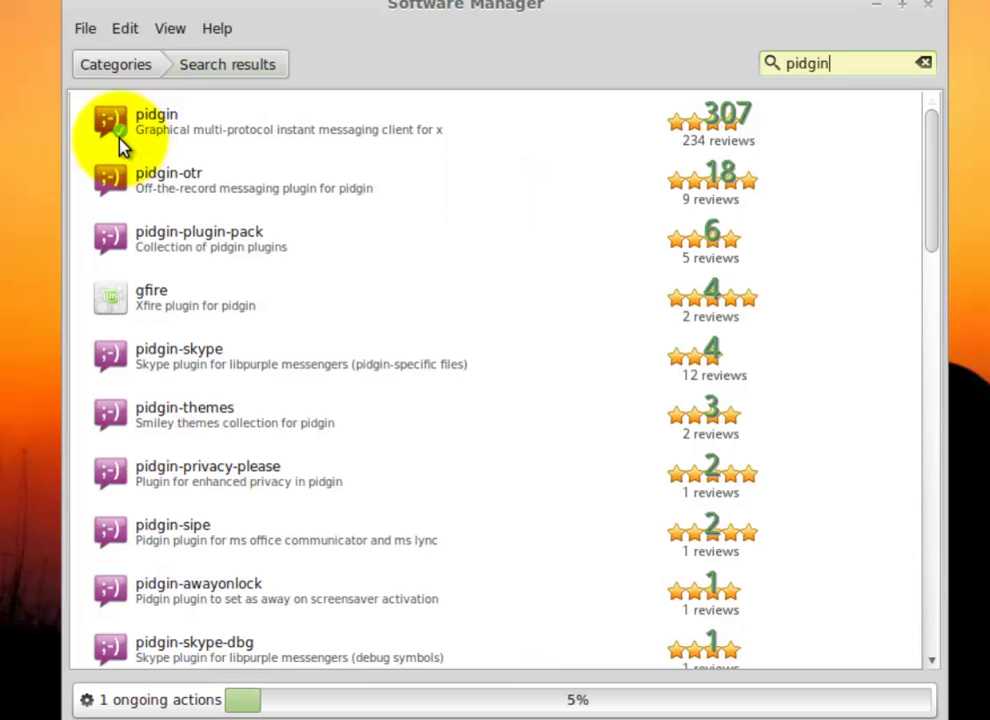
click(176, 131)
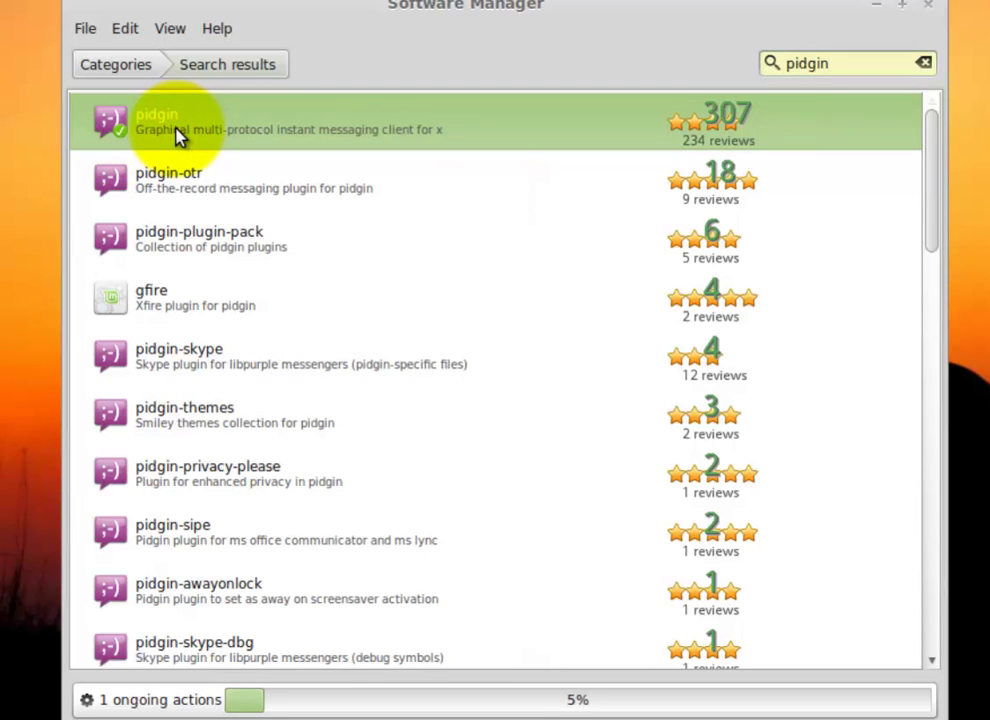
double_click(176, 132)
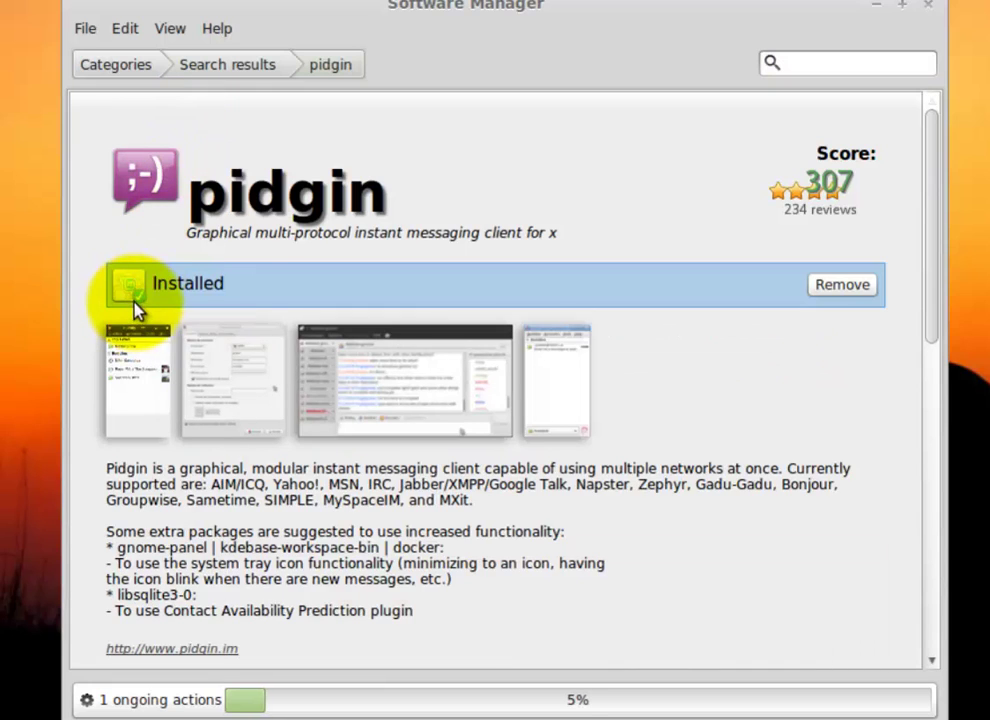
click(852, 286)
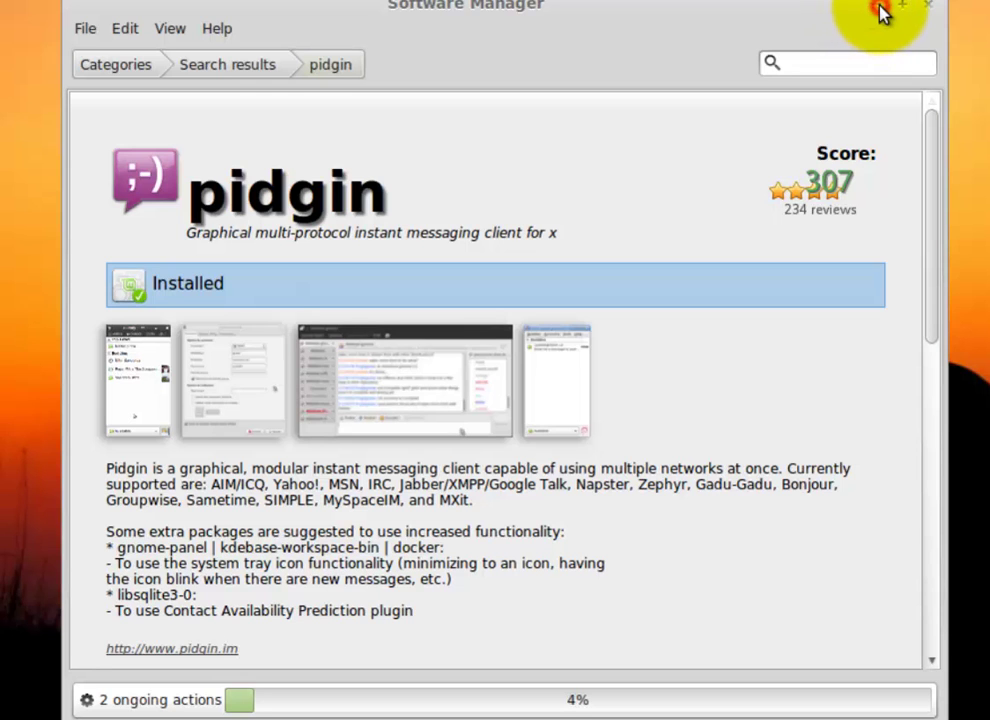
Step: Minimize Software Manager and add a Firefox Web Browser shortcut to the desktop from the Internet applications
click(880, 10)
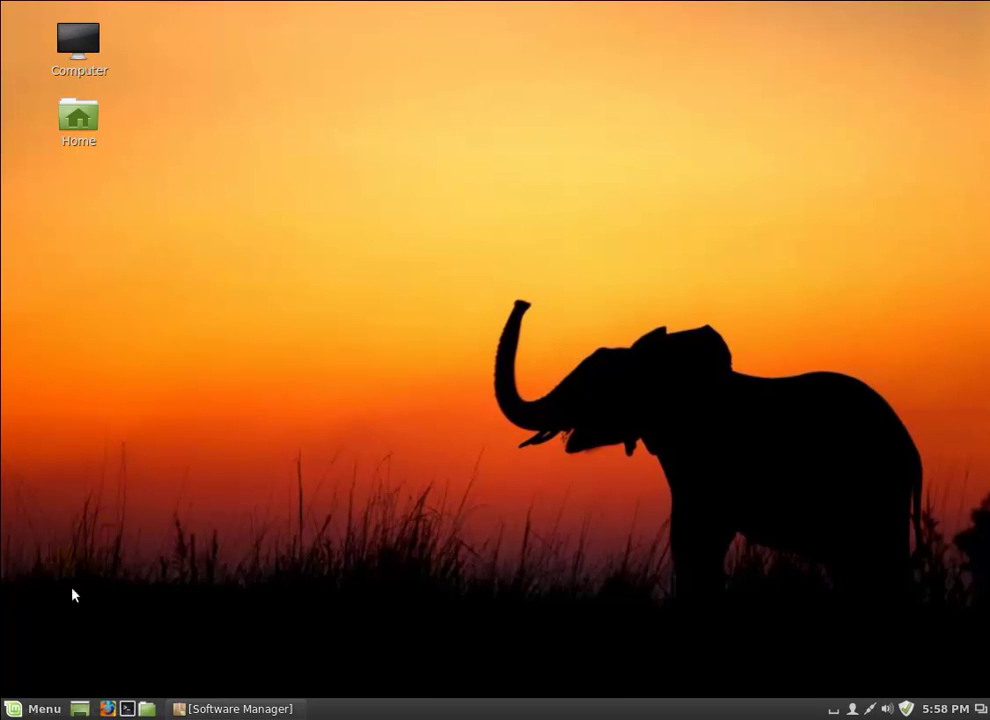
click(33, 709)
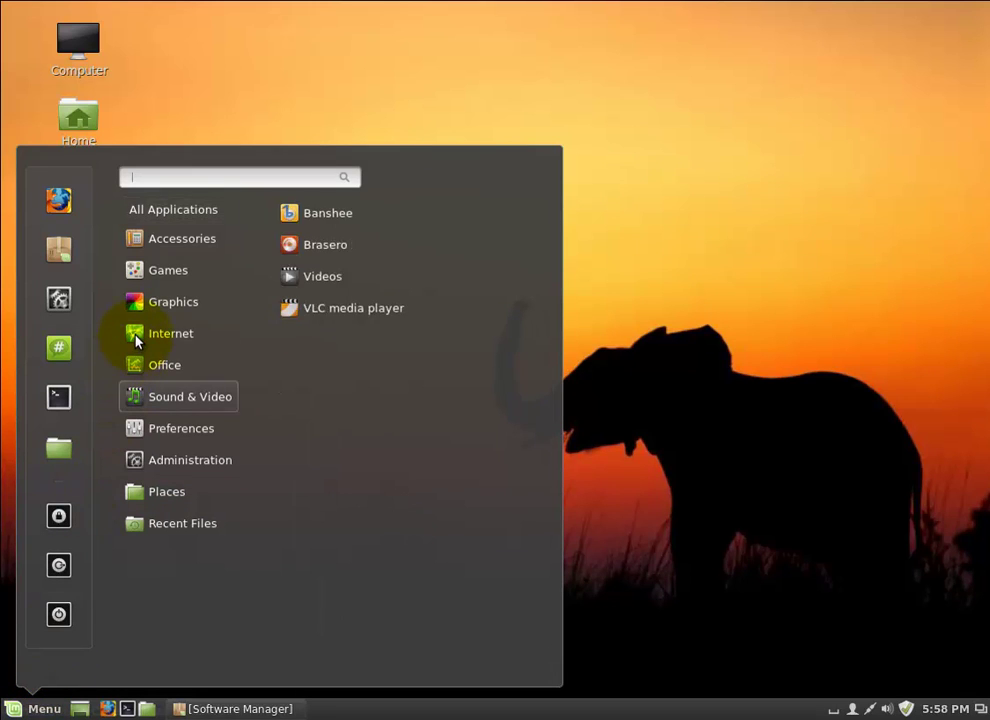
mouse_move(140, 340)
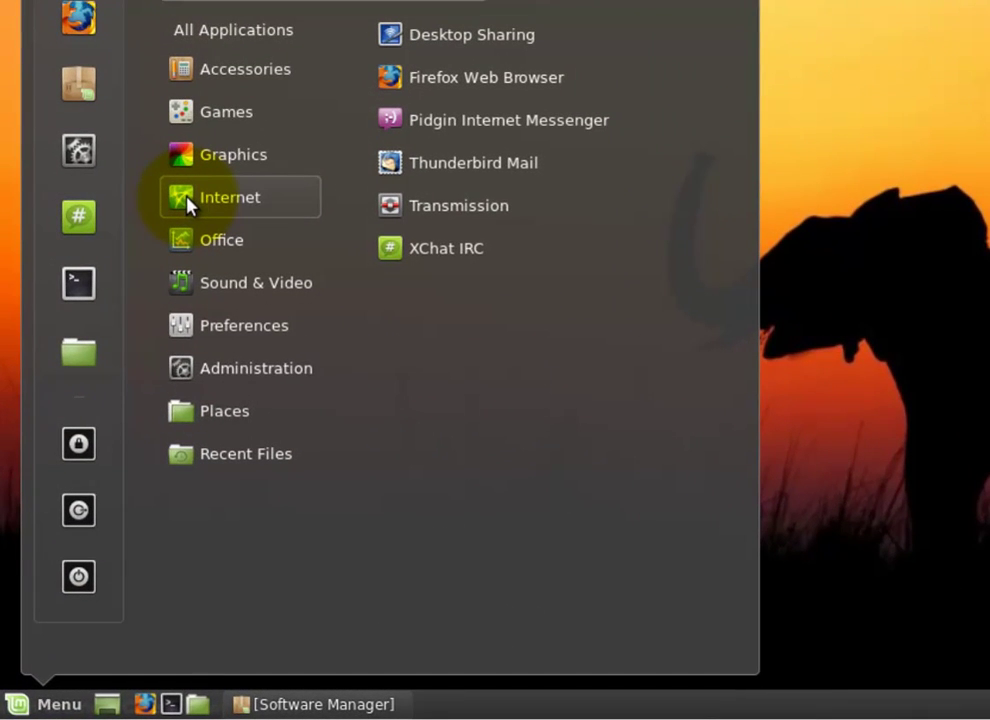
right_click(483, 82)
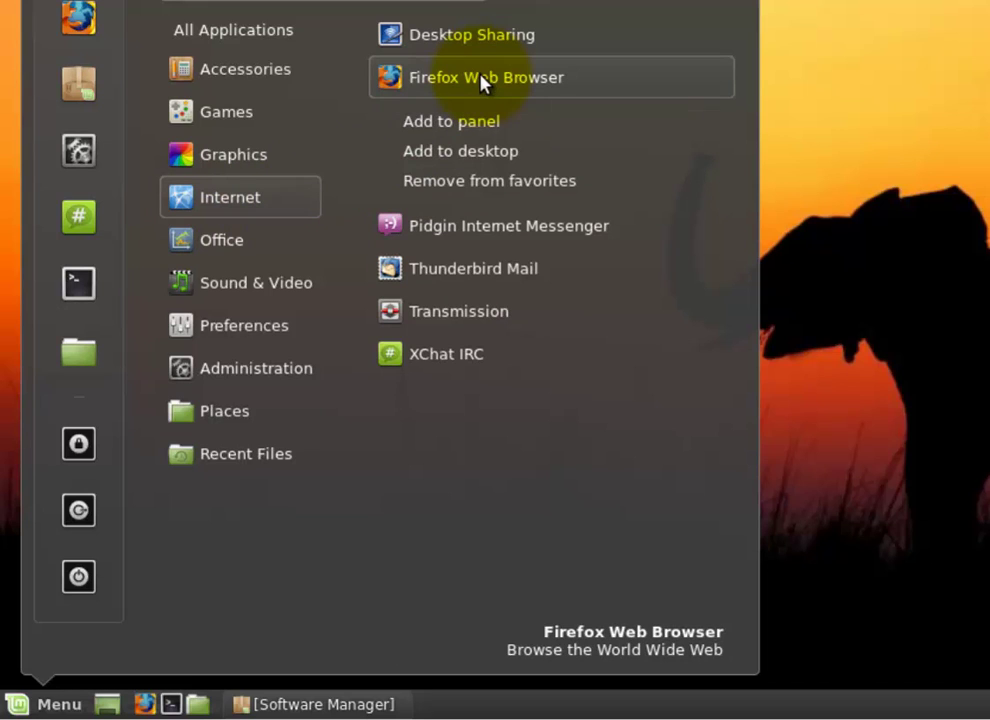
click(462, 152)
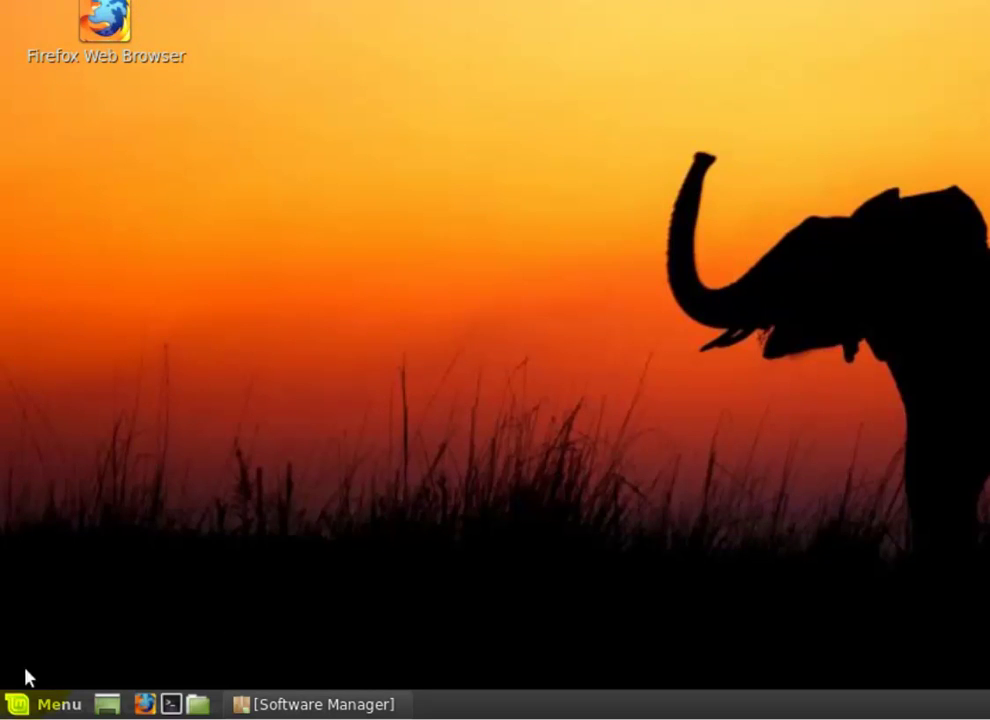
Step: Add an AisleRiot Solitaire shortcut to the desktop from the Games applications
click(40, 705)
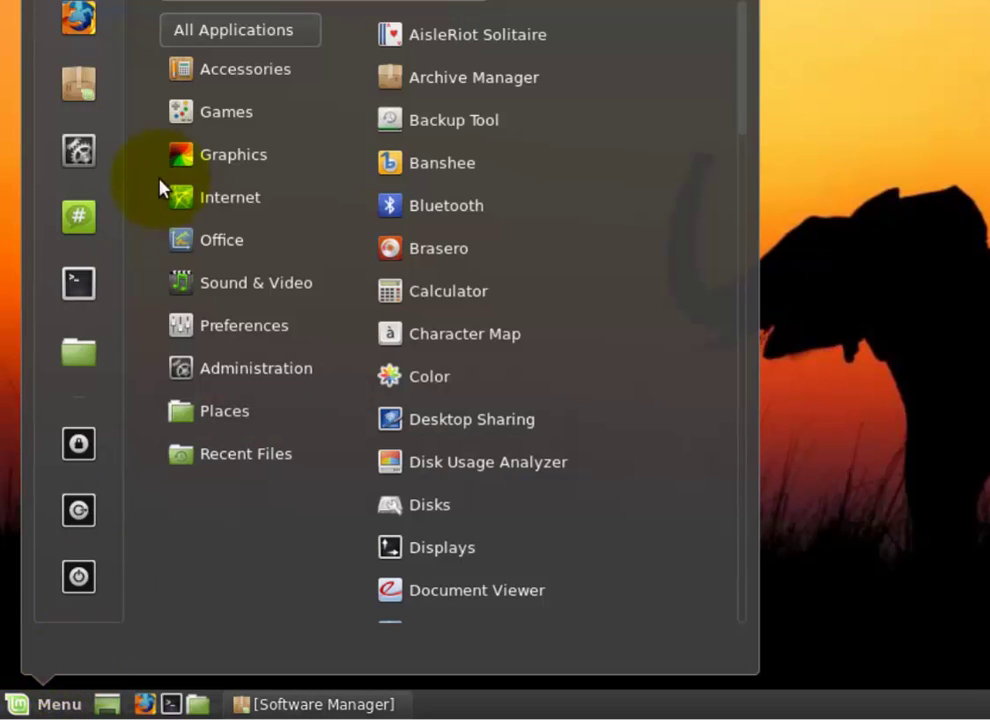
mouse_move(210, 118)
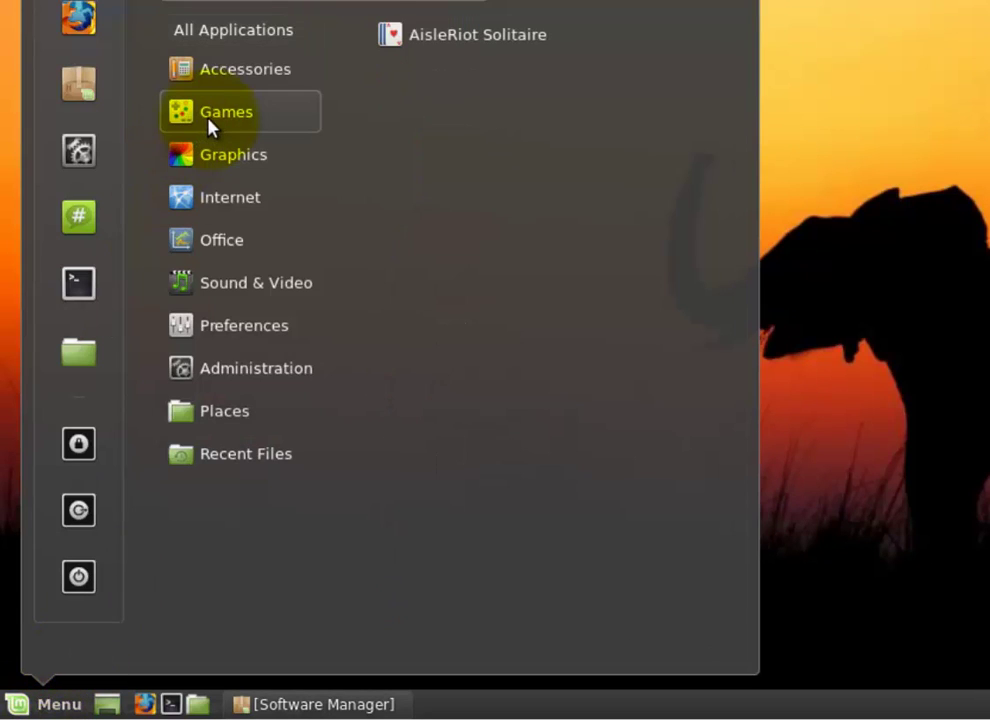
right_click(474, 40)
click(469, 107)
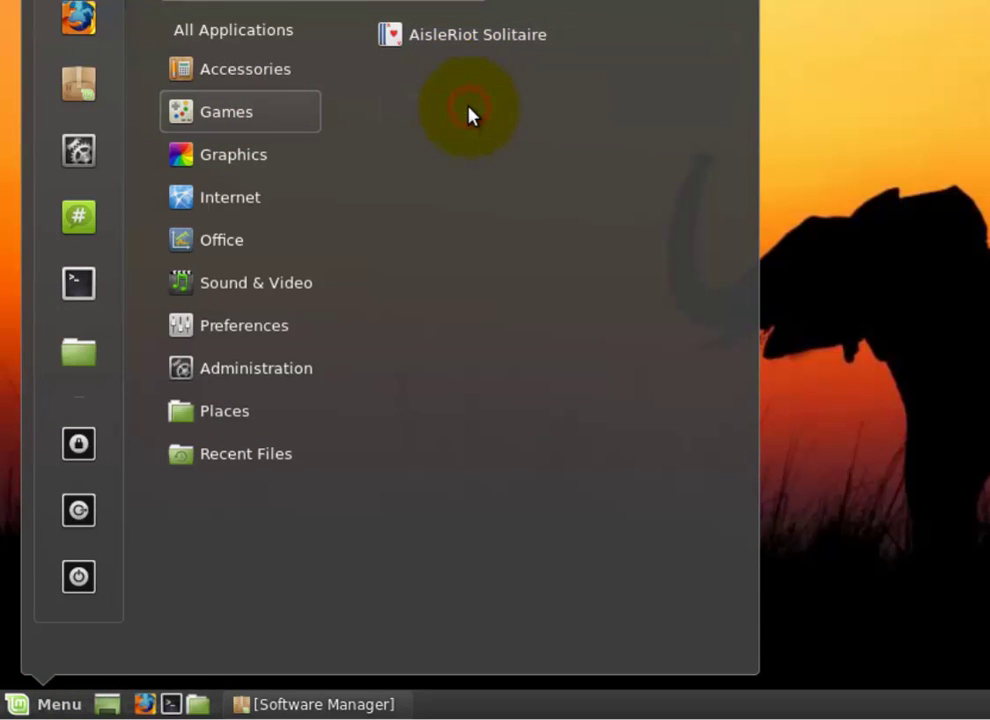